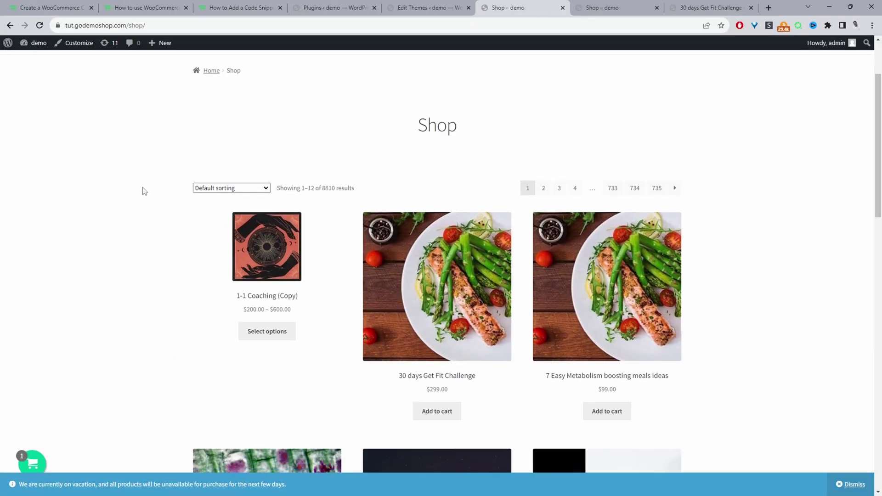
# Scroll through the demo shop page to look over its product listings.
pyautogui.scroll(-3, 138, 193)
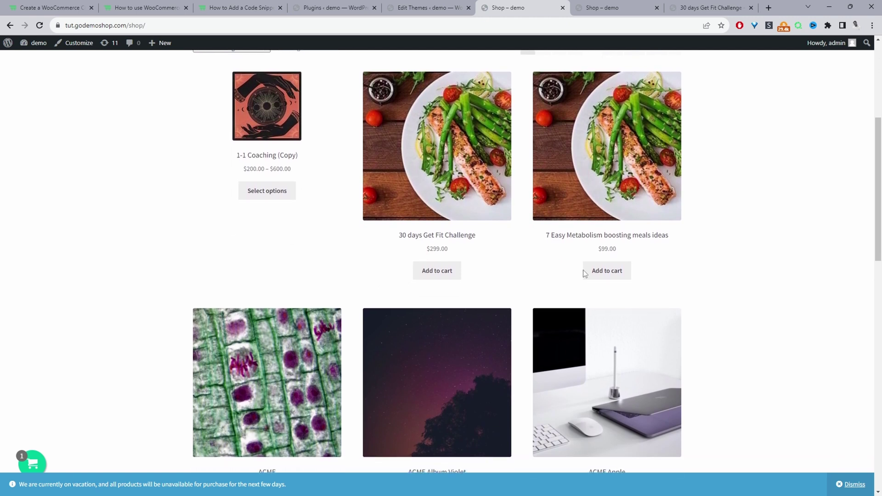
pyautogui.scroll(-5, 388, 261)
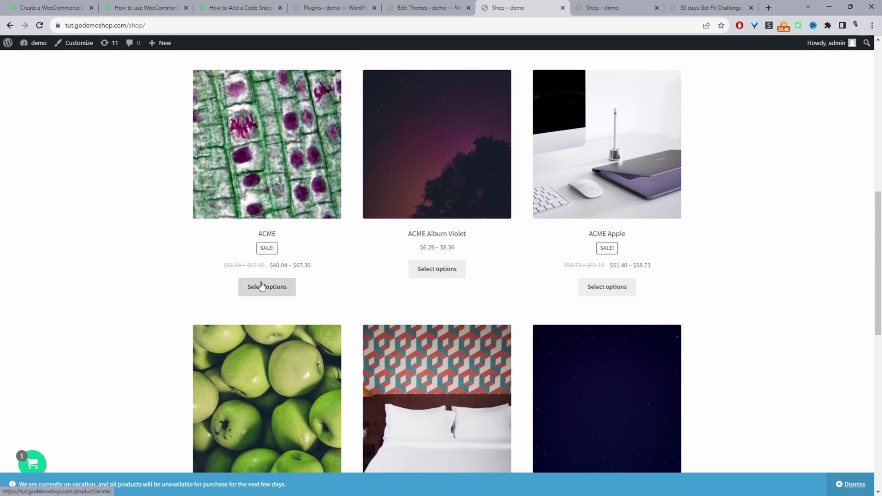
pyautogui.scroll(8, 261, 286)
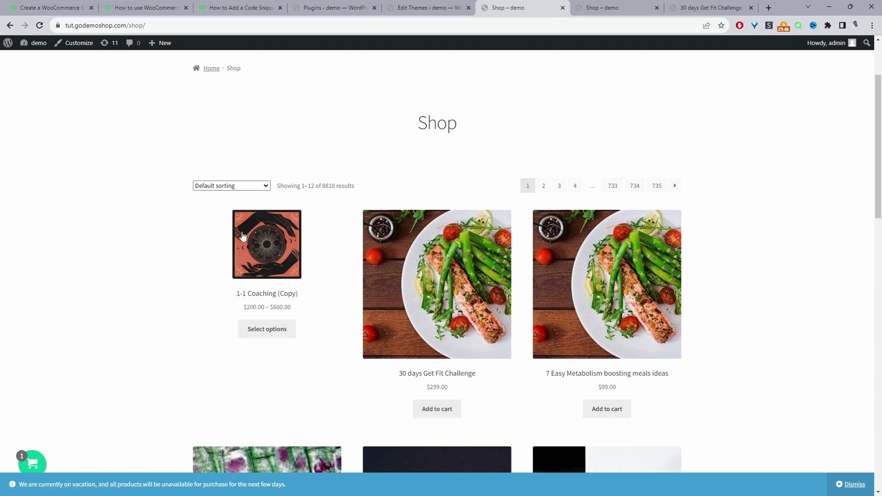
# View the catalog-mode shop, then the 30 days Get Fit Challenge product page.
pyautogui.click(611, 8)
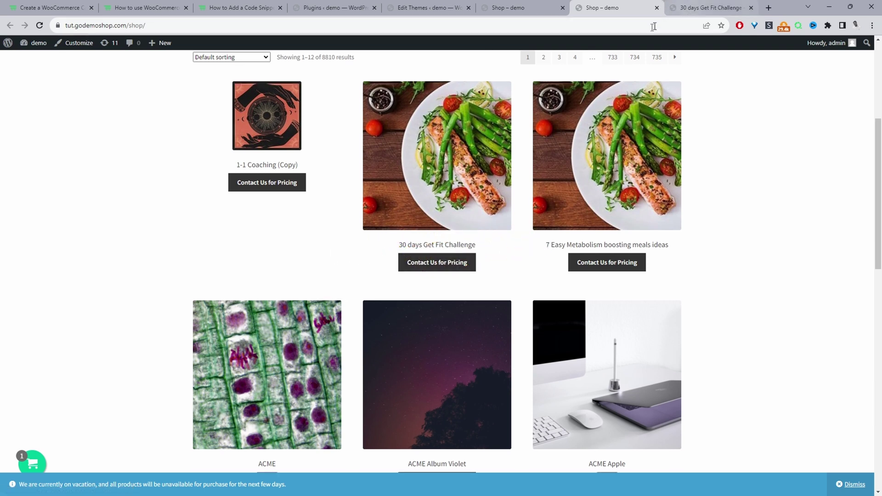
pyautogui.click(710, 8)
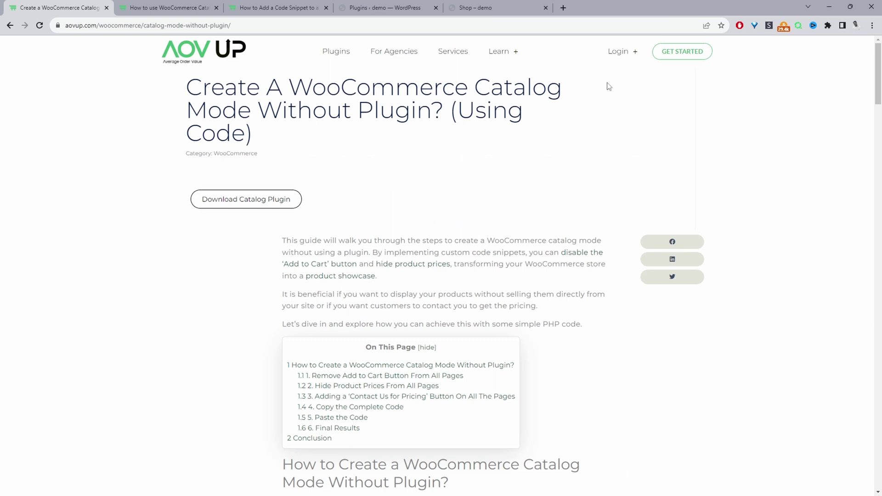
pyautogui.moveTo(180, 99); pyautogui.dragTo(462, 167)
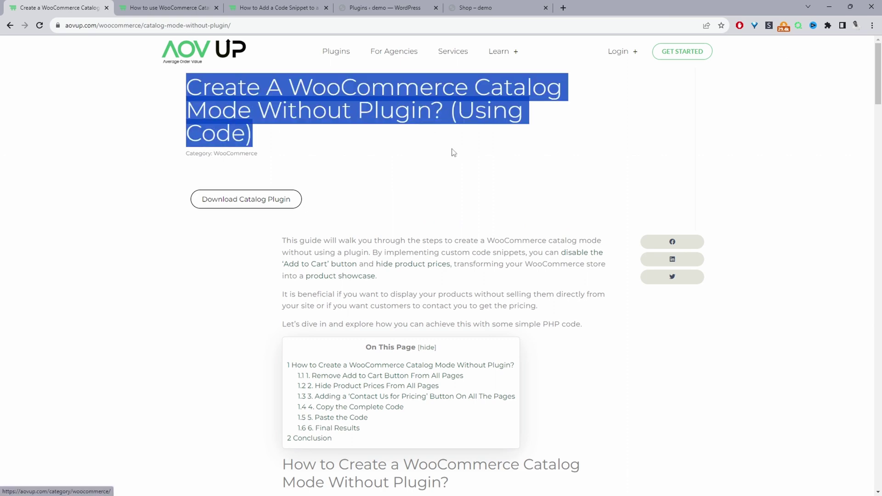
pyautogui.click(473, 185)
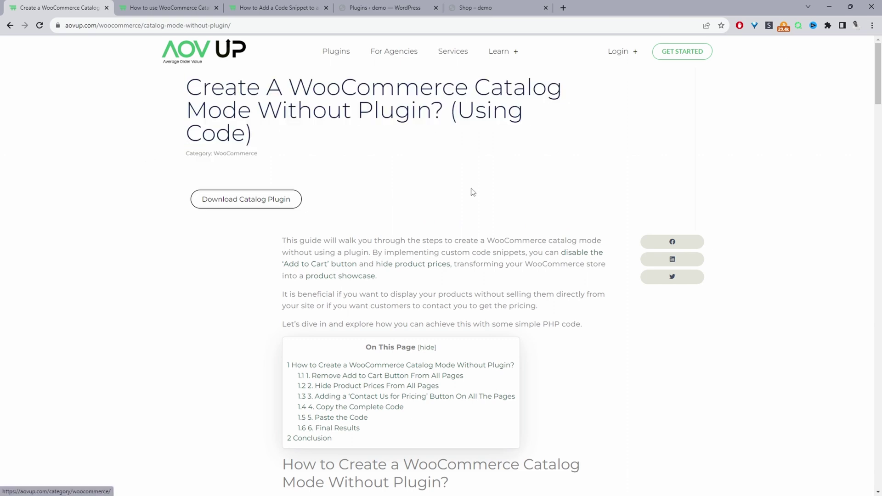
pyautogui.scroll(-5, 473, 193)
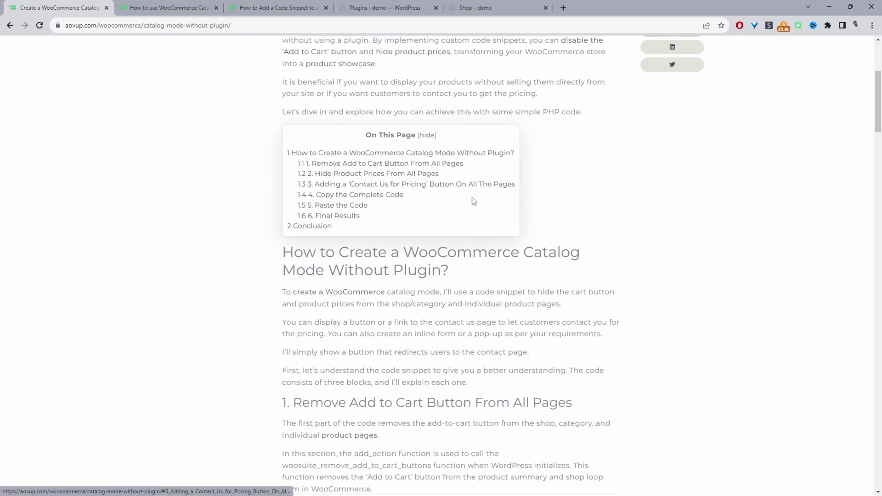
pyautogui.scroll(-4, 474, 202)
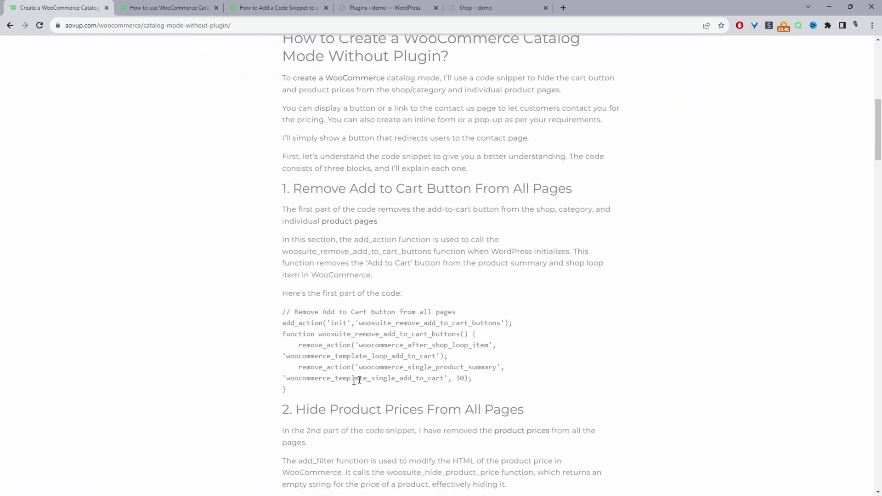
pyautogui.hotkey('ctrl', 'a')
pyautogui.click(465, 332)
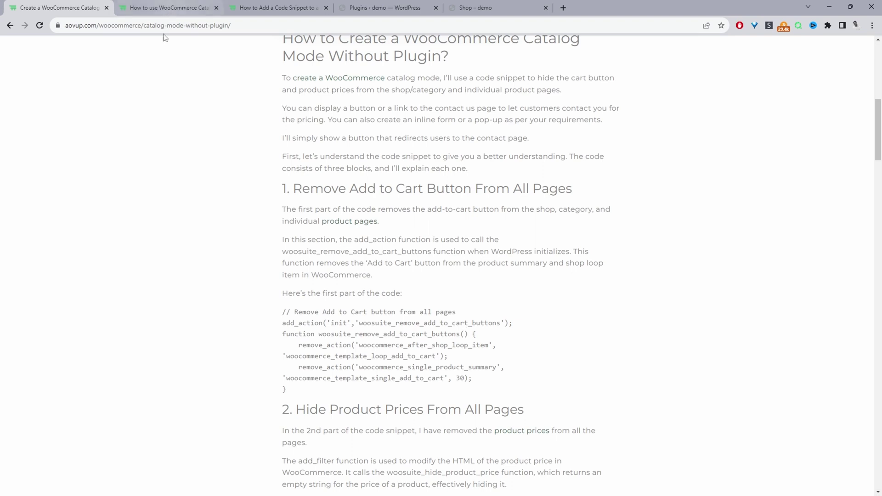
pyautogui.hotkey('ctrl', 'Tab')
pyautogui.scroll(-5, 437, 246)
pyautogui.scroll(-10, 437, 252)
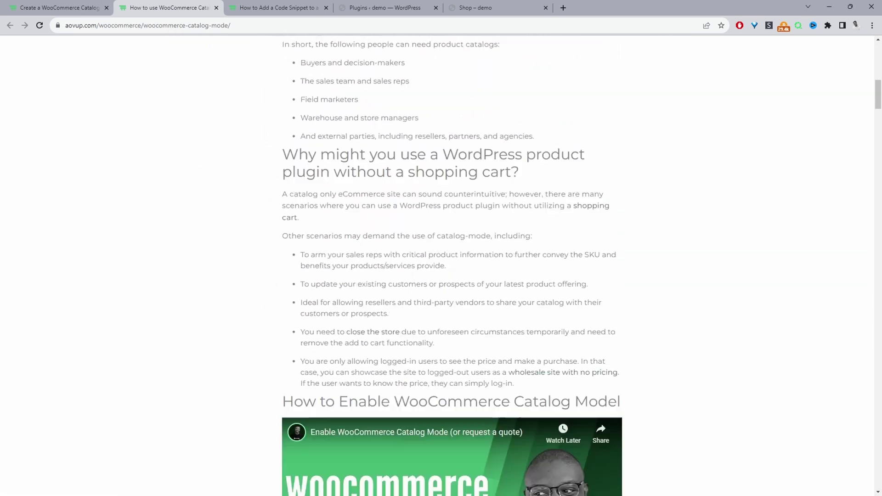
pyautogui.scroll(-14, 433, 256)
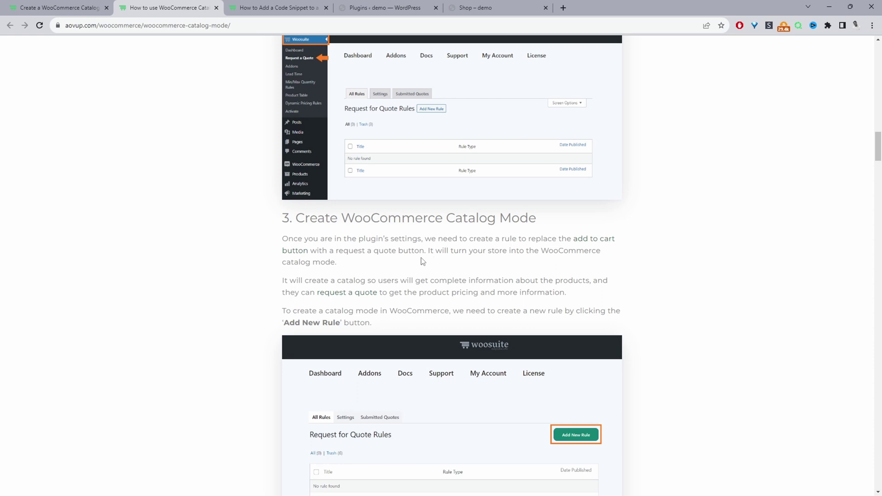
pyautogui.click(99, 12)
pyautogui.scroll(3, 516, 301)
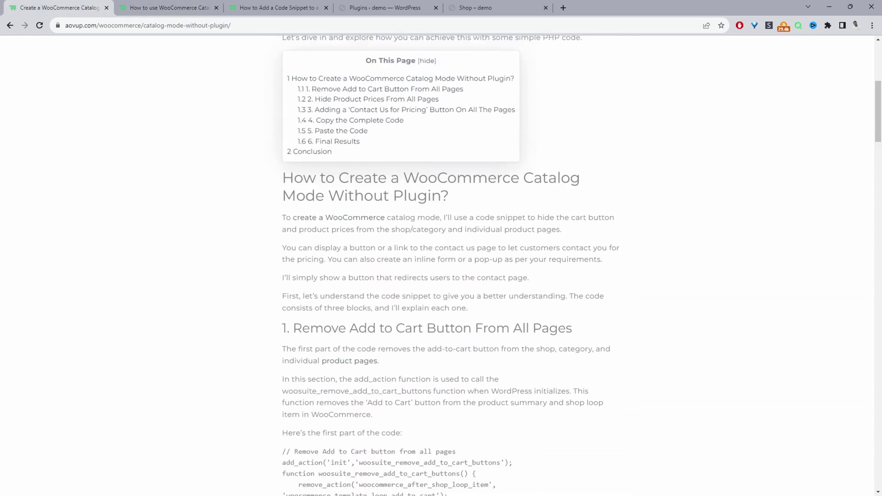
# Select the guide's first code snippet, then go back to the demo shop tab.
pyautogui.scroll(-2, 444, 287)
pyautogui.scroll(2, 444, 287)
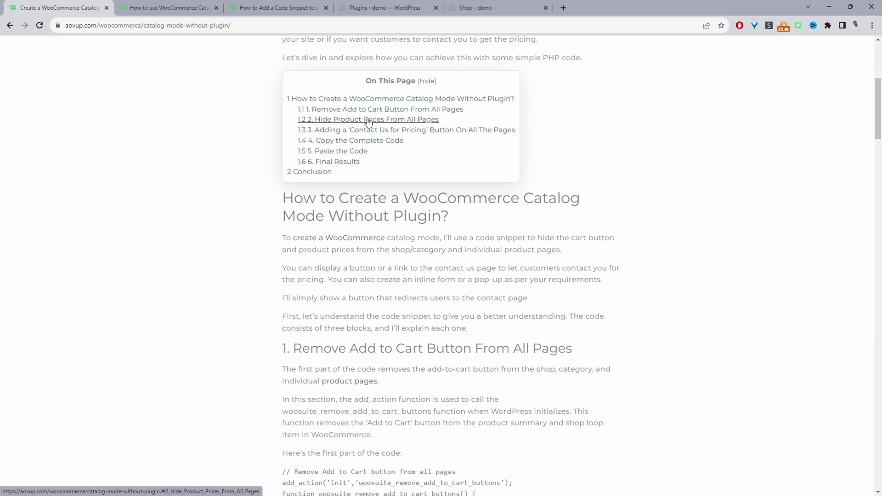
pyautogui.scroll(-3, 365, 133)
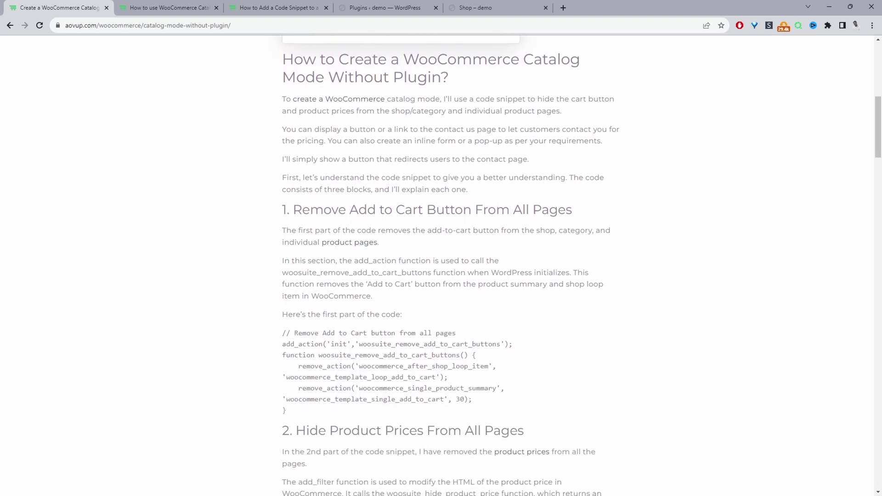
pyautogui.scroll(-2, 449, 223)
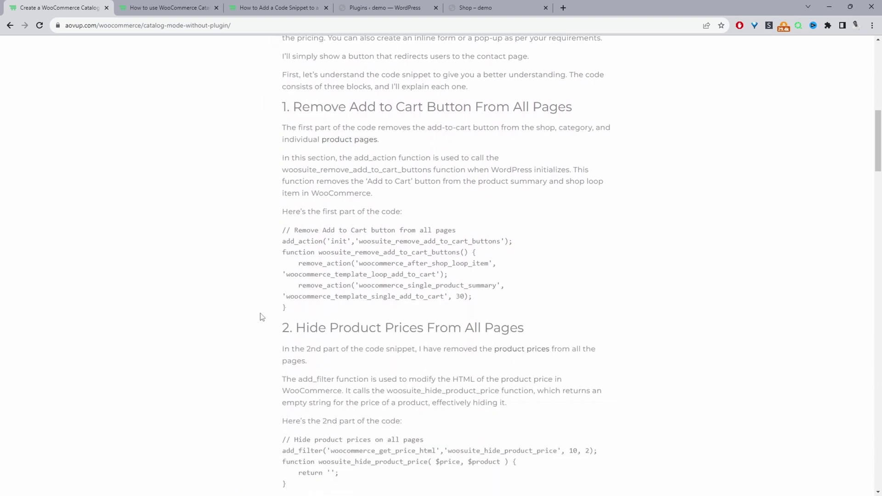
pyautogui.keyDown('shift'); pyautogui.click(297, 304); pyautogui.keyUp('shift')
pyautogui.moveTo(286, 304); pyautogui.dragTo(283, 225)
pyautogui.hotkey('ctrl', 'c')
pyautogui.click(485, 8)
pyautogui.scroll(-1, 15, 108)
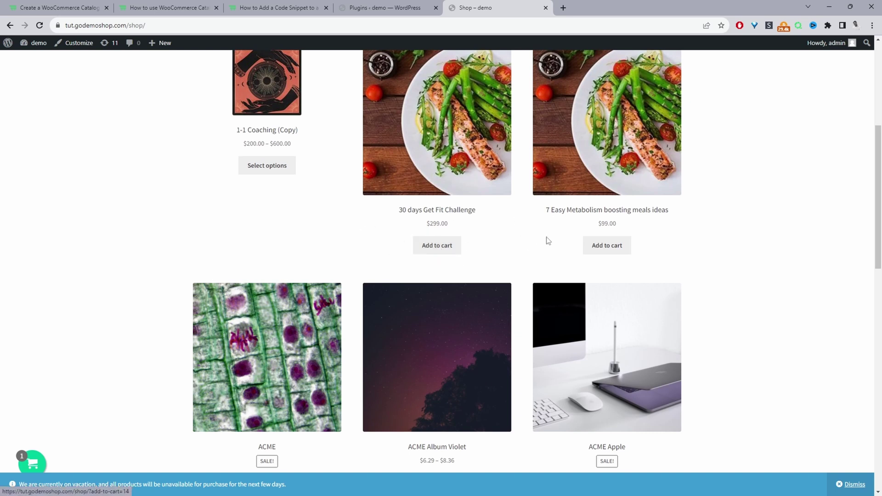
# Open the WordPress admin dashboard, then read through the How To Add A Code Snippet article.
pyautogui.moveTo(45, 51)
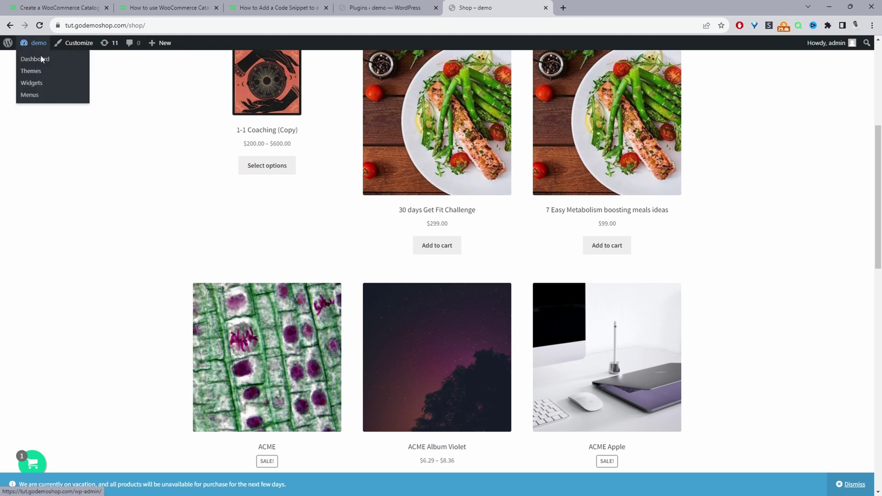
pyautogui.click(42, 62)
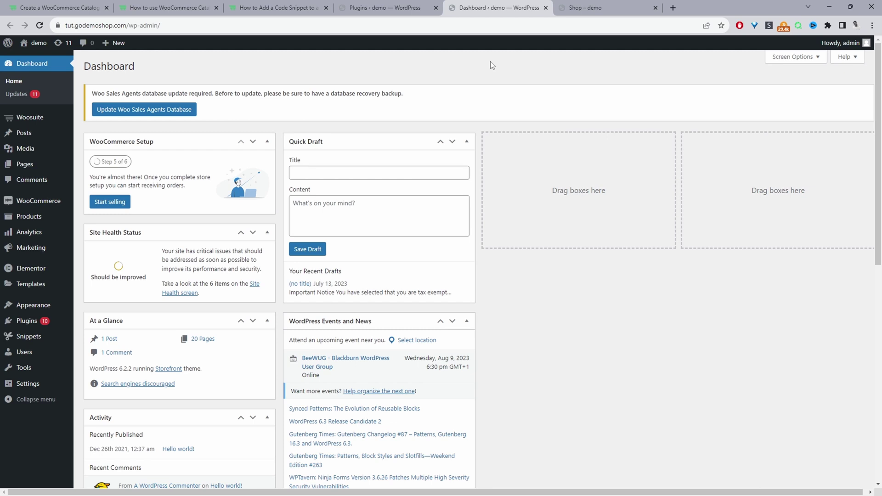
pyautogui.click(295, 7)
pyautogui.moveTo(186, 98); pyautogui.dragTo(418, 134)
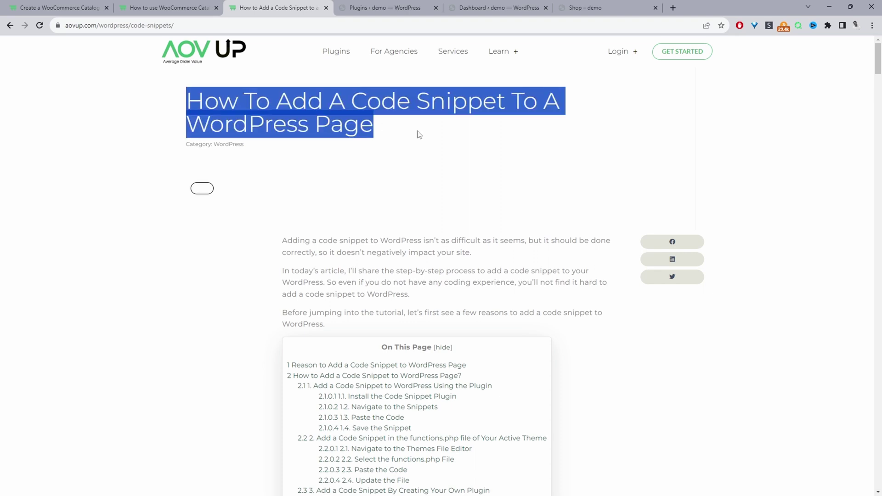
pyautogui.click(442, 153)
pyautogui.scroll(-1, 457, 173)
pyautogui.scroll(-1, 457, 174)
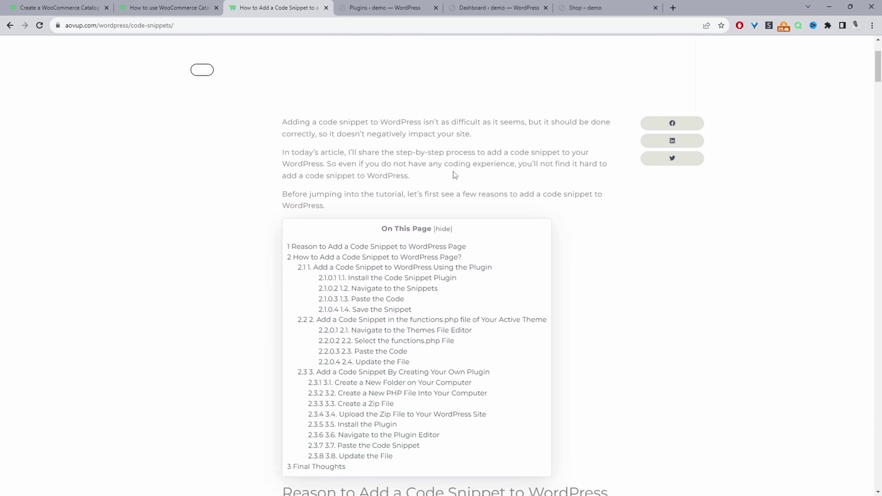
pyautogui.scroll(-5, 454, 174)
pyautogui.scroll(2, 454, 175)
pyautogui.scroll(6, 454, 175)
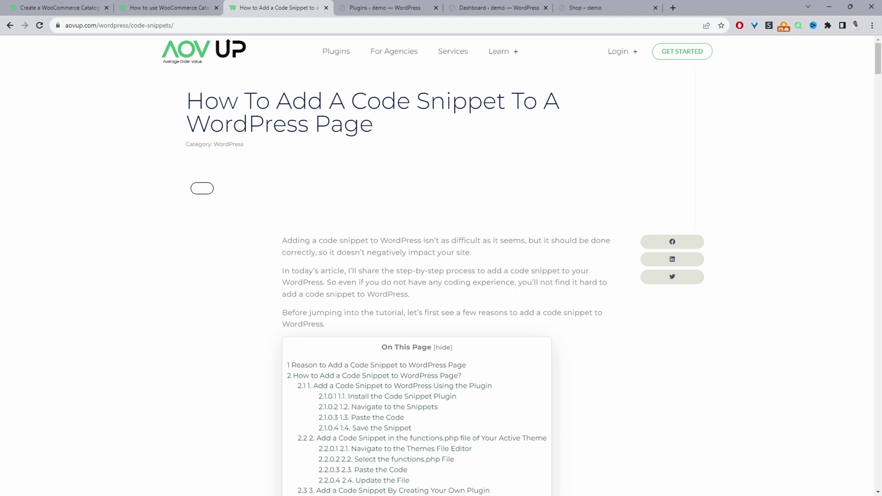
# Glance at the demo shop's product grid, then return to the WordPress admin dashboard.
pyautogui.click(611, 7)
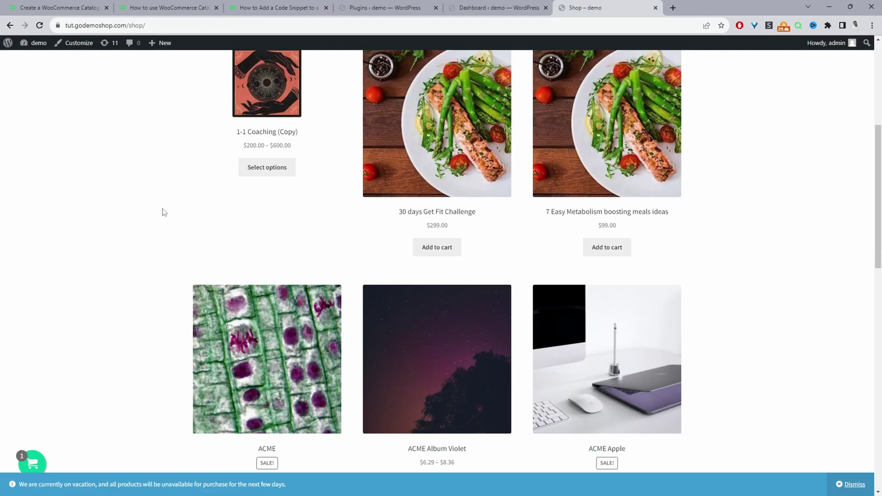
pyautogui.hotkey('ctrl', 'shift', 'Tab')
pyautogui.moveTo(32, 340)
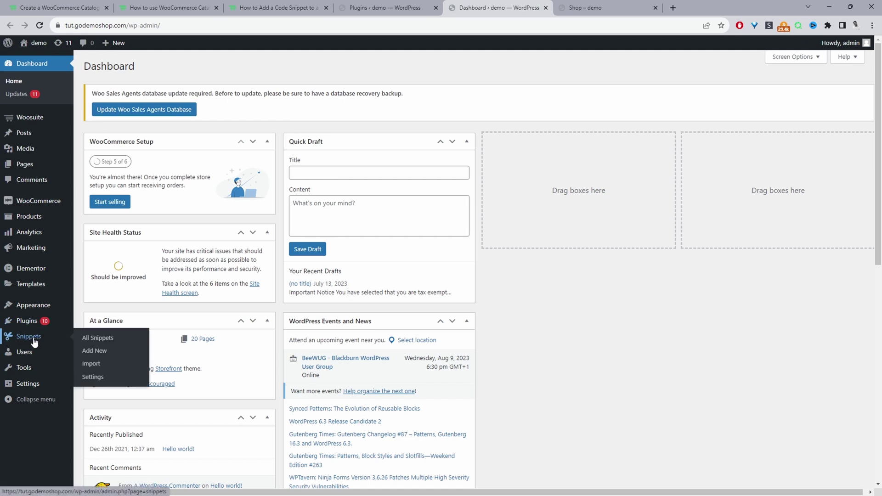
# Create a new snippet with the Add to Cart removal code, titled 'Remove Add to Cart button from all pages'.
pyautogui.click(90, 353)
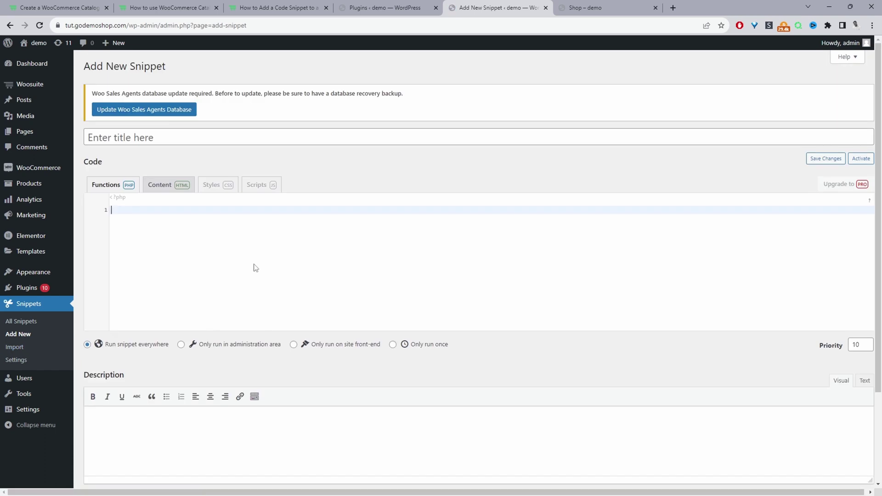
pyautogui.rightClick(254, 266)
pyautogui.click(285, 337)
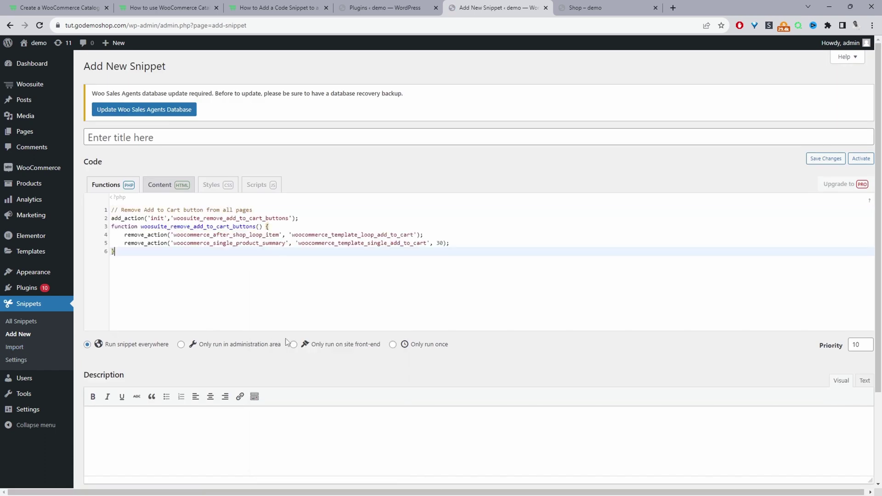
pyautogui.click(200, 244)
pyautogui.moveTo(123, 210); pyautogui.dragTo(252, 210)
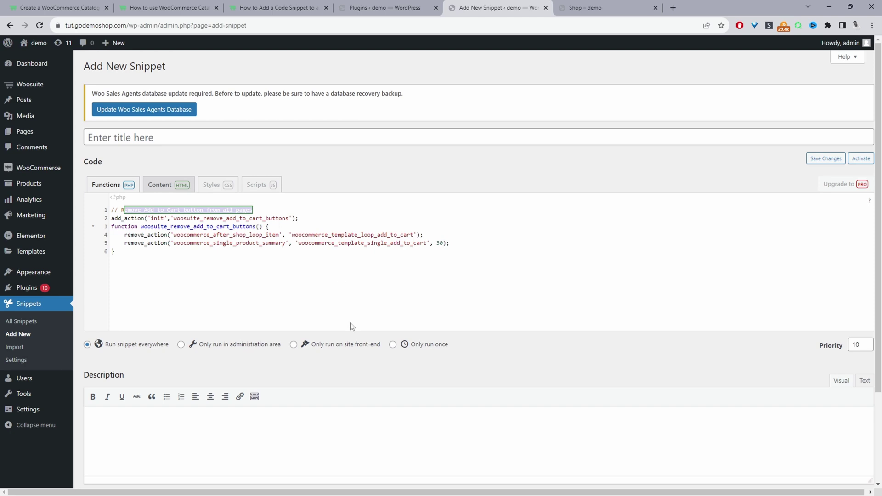
pyautogui.click(154, 141)
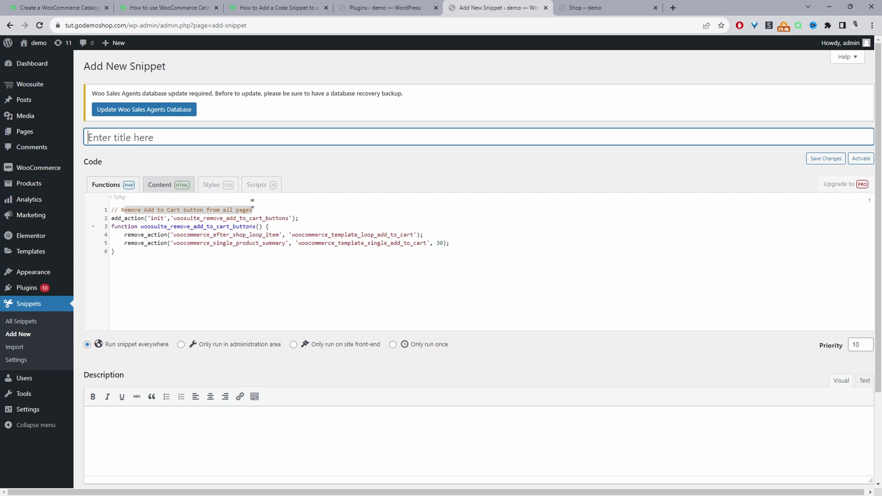
pyautogui.moveTo(252, 210); pyautogui.dragTo(121, 210)
pyautogui.hotkey('ctrl', 'c')
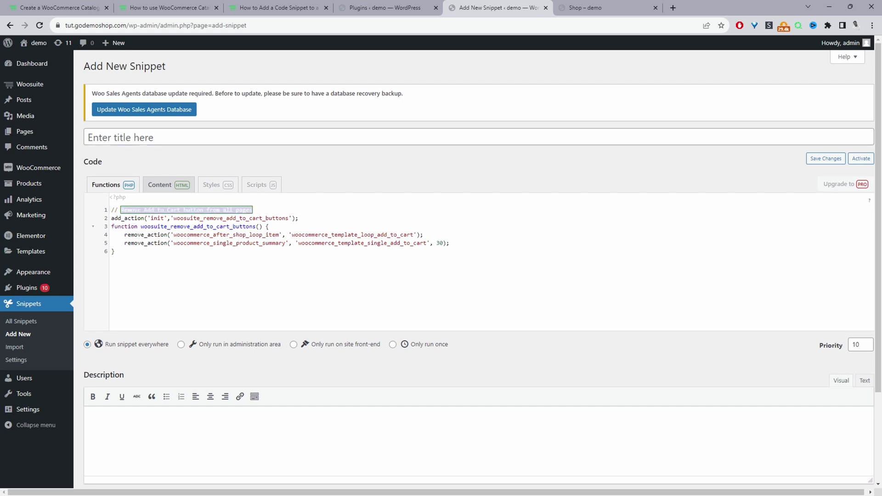
pyautogui.click(133, 141)
pyautogui.hotkey('ctrl', 'v')
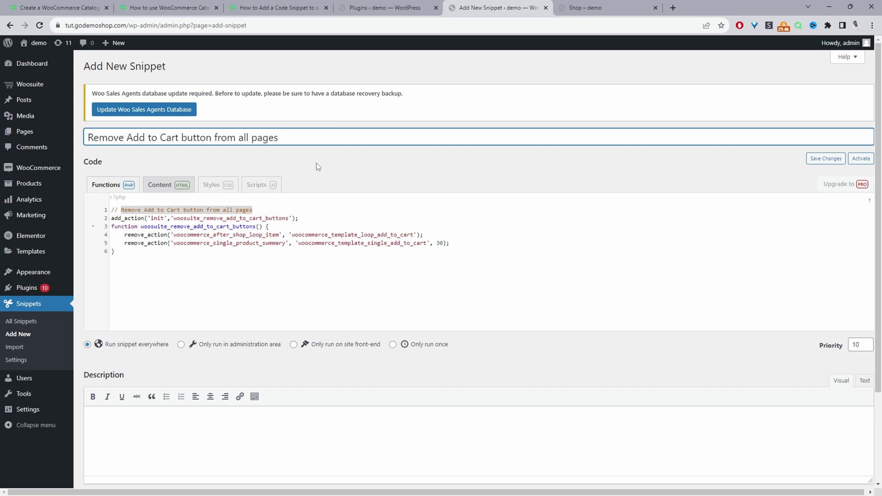
# Save and activate the snippet, retrying after the status code 500 error.
pyautogui.scroll(-3, 275, 202)
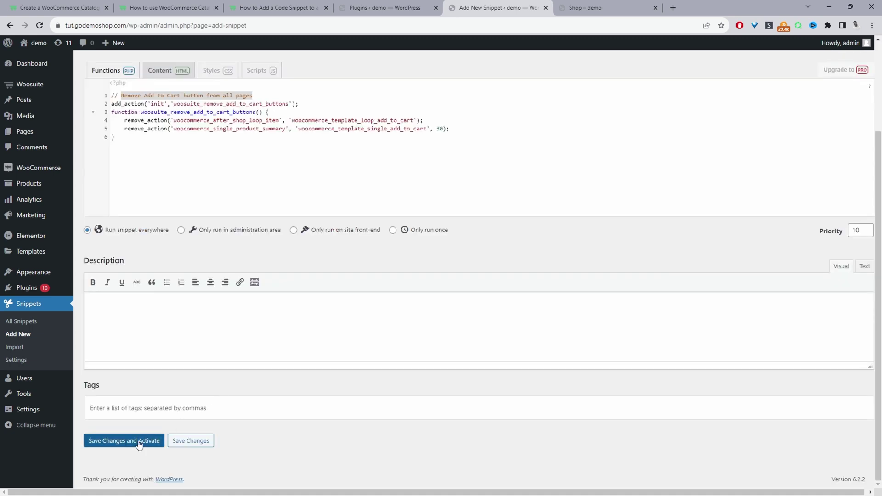
pyautogui.click(122, 441)
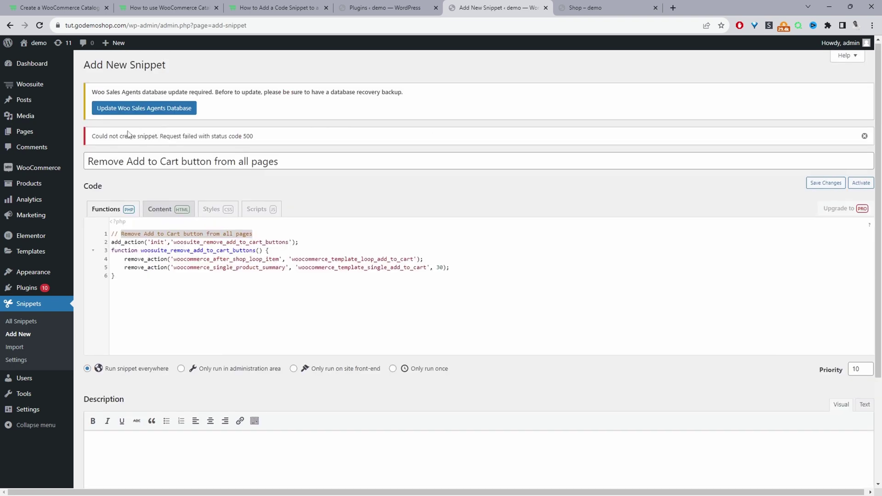
pyautogui.moveTo(120, 136); pyautogui.dragTo(257, 135)
pyautogui.scroll(-3, 246, 260)
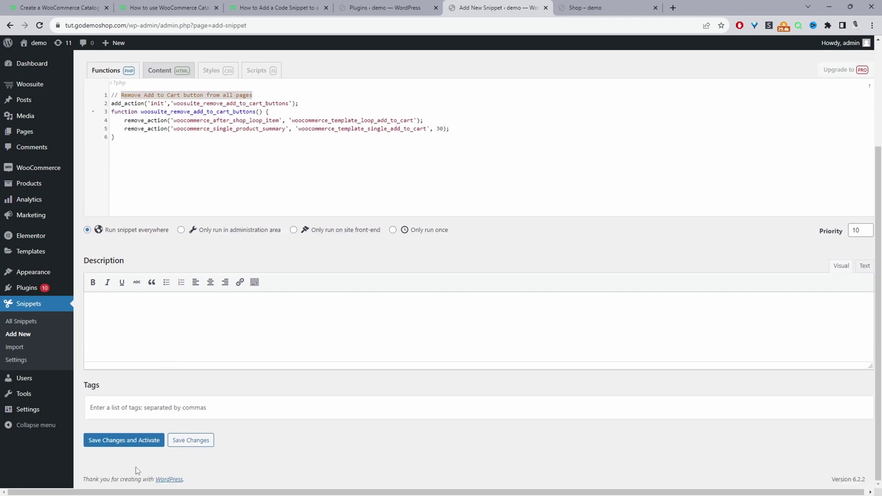
pyautogui.click(144, 441)
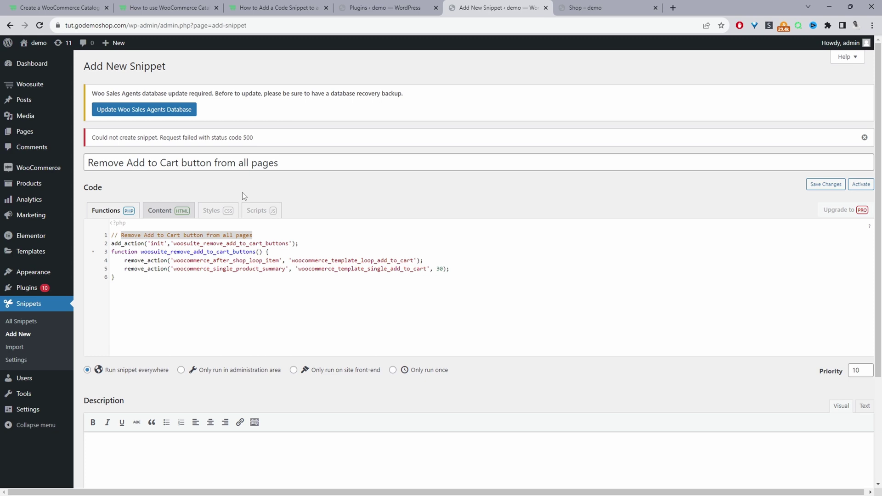
# Delete all six lines of PHP code from the failed snippet's editor.
pyautogui.moveTo(254, 137); pyautogui.dragTo(239, 137)
pyautogui.moveTo(286, 321); pyautogui.dragTo(93, 235)
pyautogui.hotkey('ctrl', 'c')
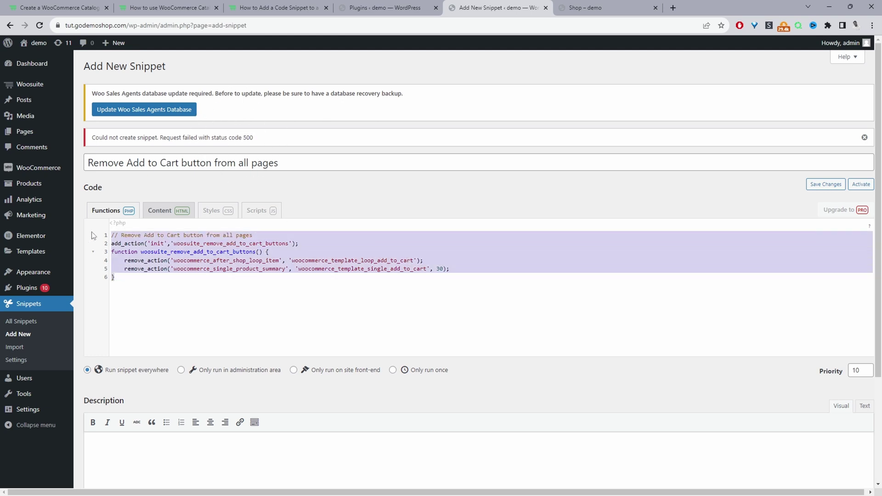
pyautogui.press('BackSpace')
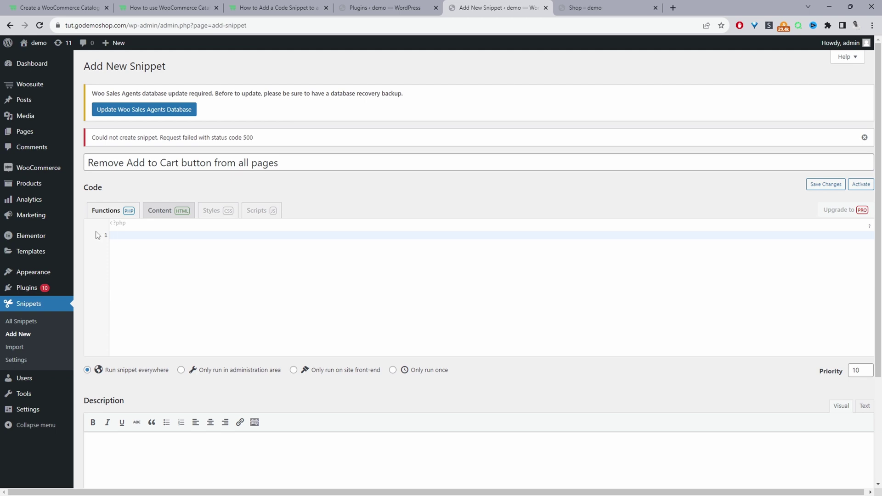
# Open functions.php in the Theme File Editor, append the Add to Cart removal code, and save.
pyautogui.moveTo(31, 186)
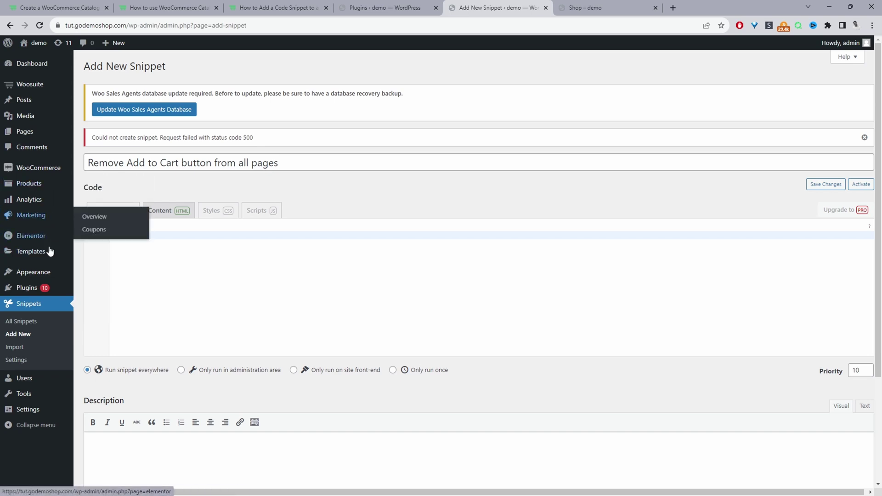
pyautogui.moveTo(52, 278)
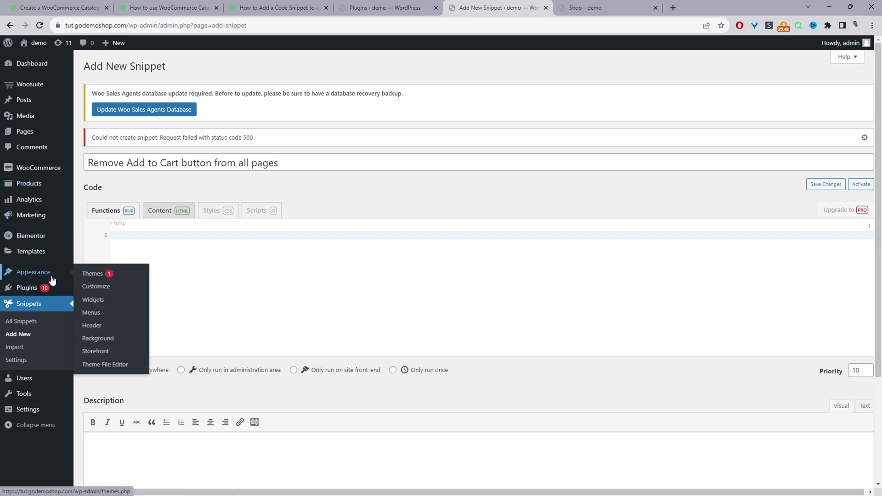
pyautogui.click(117, 366)
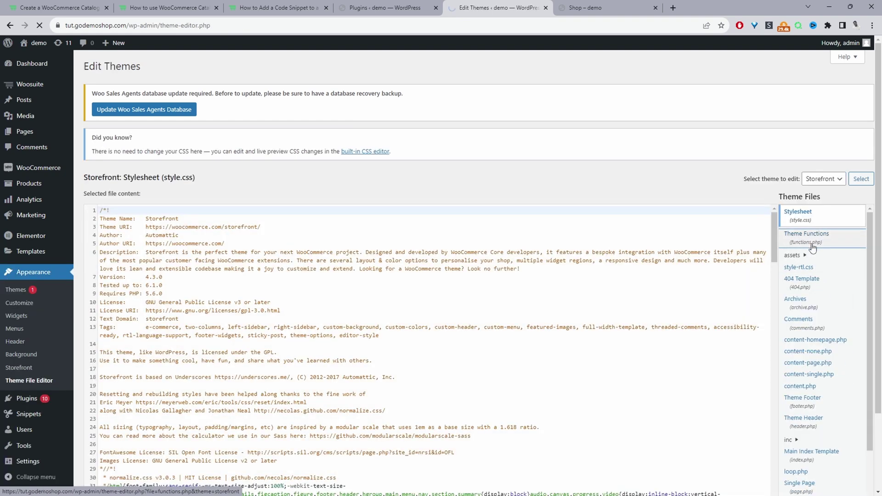
pyautogui.click(816, 245)
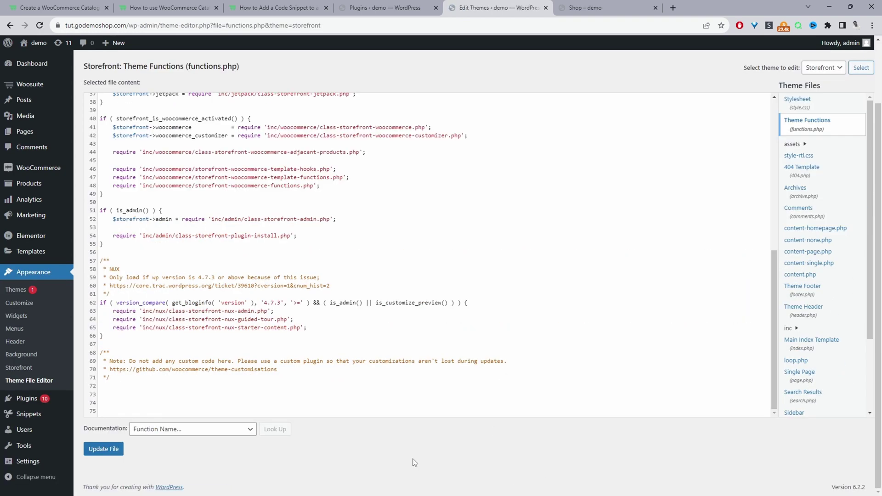
pyautogui.click(156, 387)
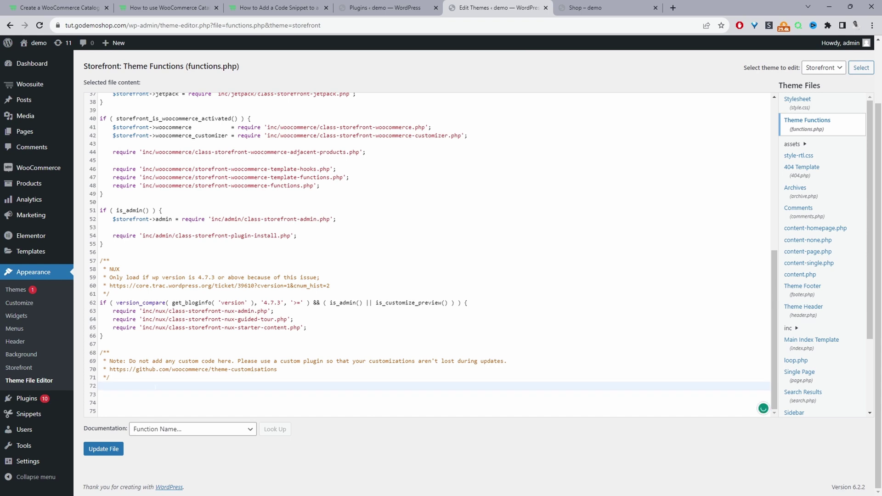
pyautogui.press('Return')
pyautogui.press('Return')
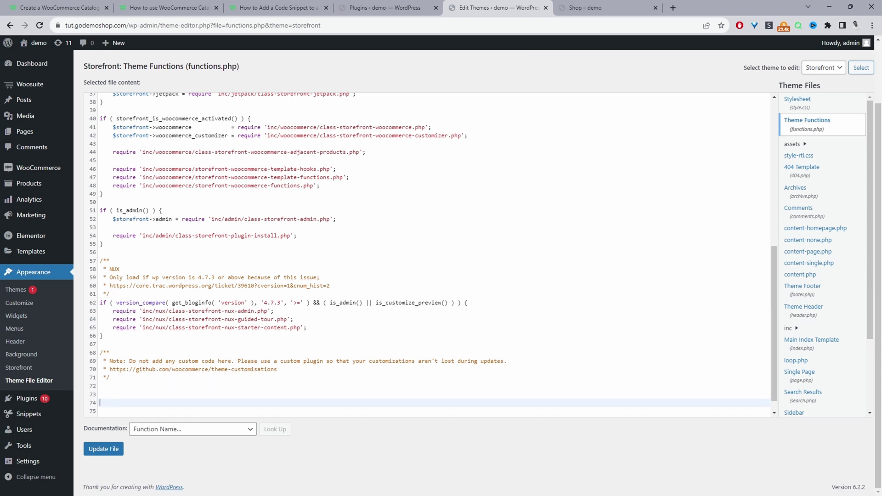
pyautogui.hotkey('ctrl', 'v')
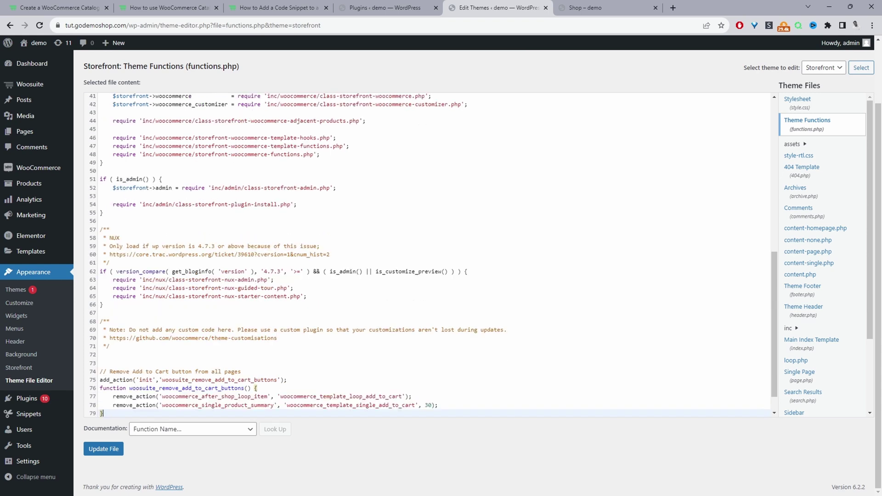
pyautogui.click(99, 449)
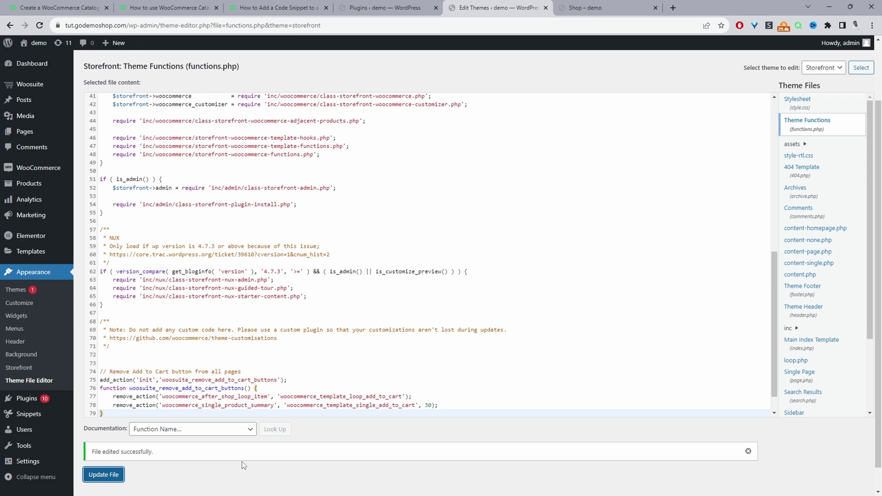
# Reload the shop page to confirm the Add to cart buttons are gone.
pyautogui.click(643, 8)
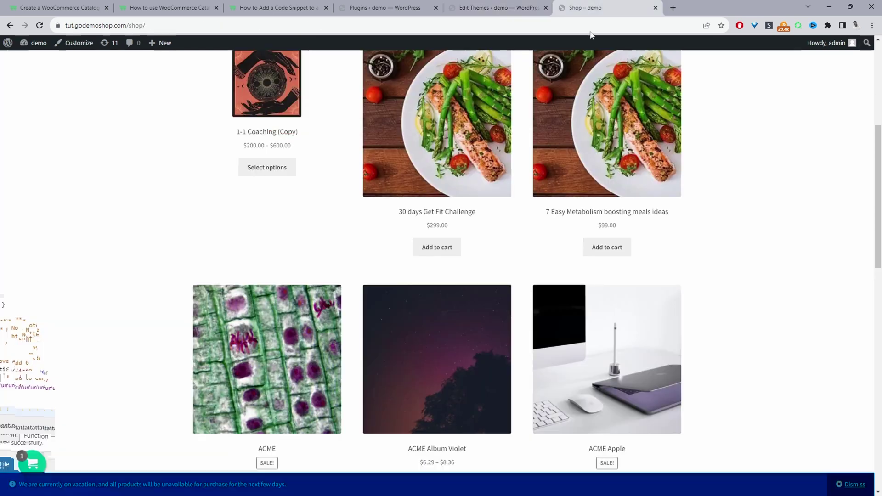
pyautogui.click(39, 25)
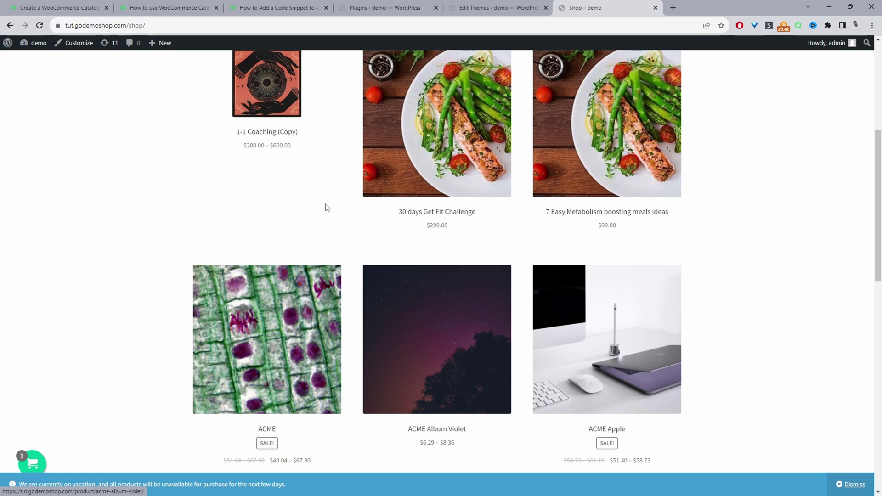
pyautogui.scroll(-1, 325, 205)
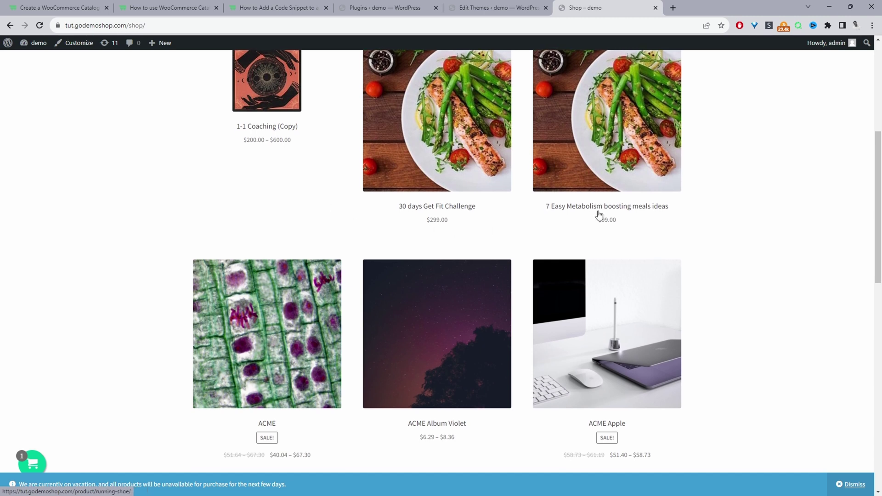
# Copy the article's Hide product prices code and go back to the functions.php editor.
pyautogui.click(60, 8)
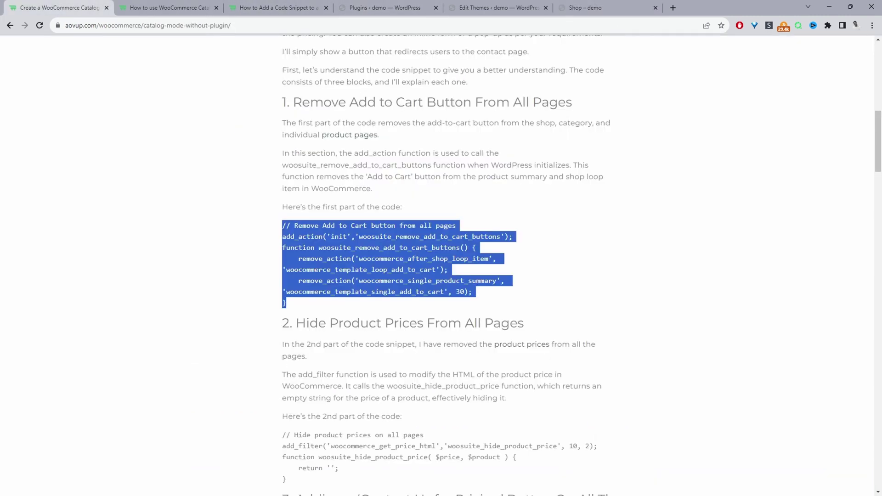
pyautogui.scroll(-5, 541, 217)
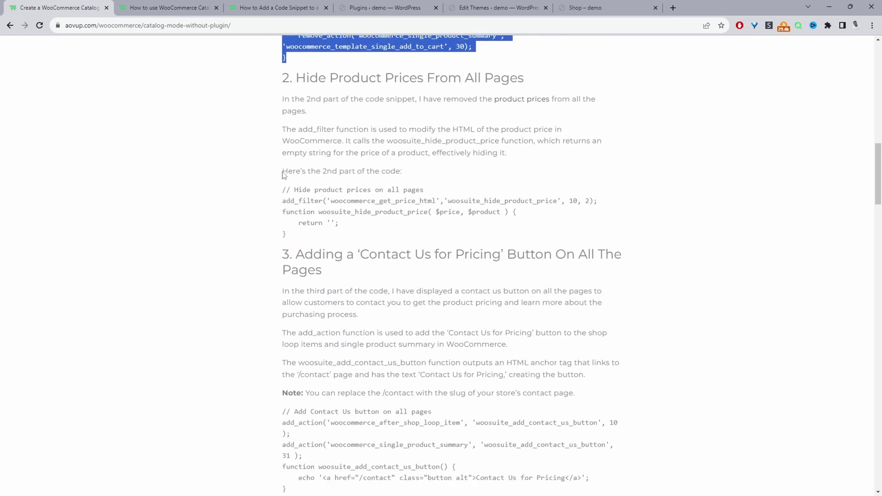
pyautogui.click(301, 241)
pyautogui.moveTo(301, 241); pyautogui.dragTo(283, 186)
pyautogui.hotkey('ctrl', 'c')
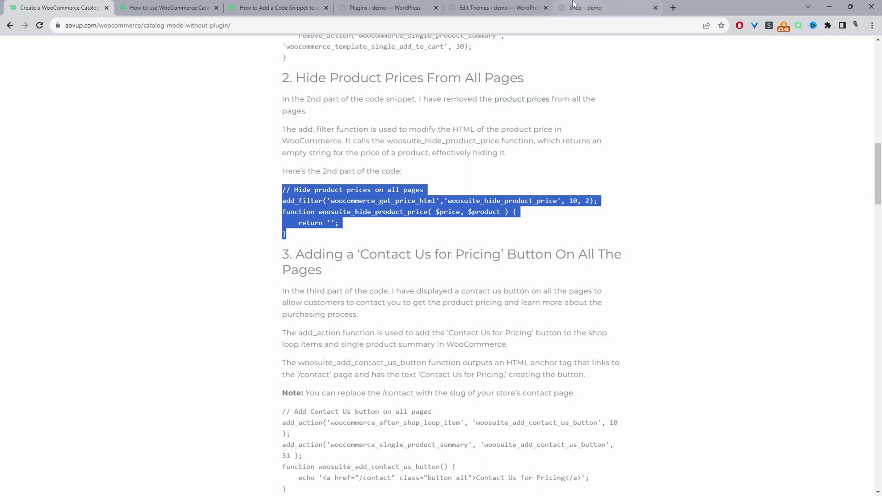
pyautogui.click(496, 8)
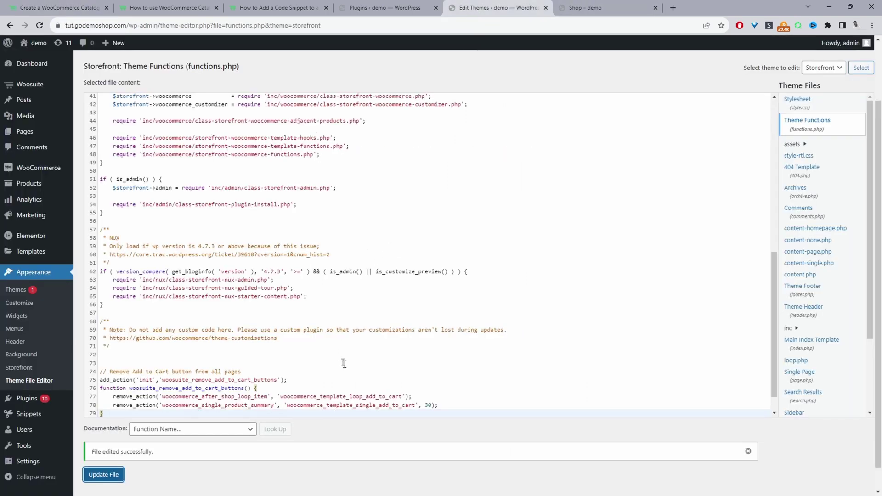
# Append the Hide product prices code to functions.php, save, and reload the shop to check prices.
pyautogui.press('Return')
pyautogui.press('Return')
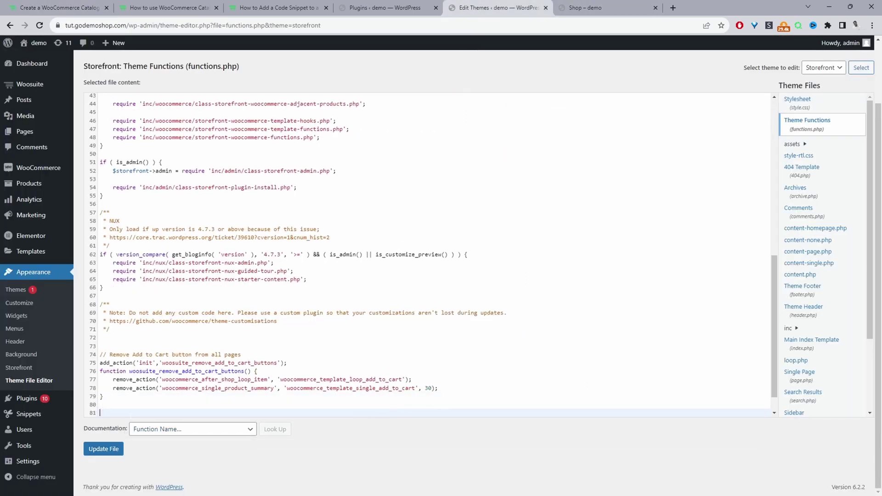
pyautogui.hotkey('ctrl', 'v')
pyautogui.click(104, 455)
pyautogui.click(577, 8)
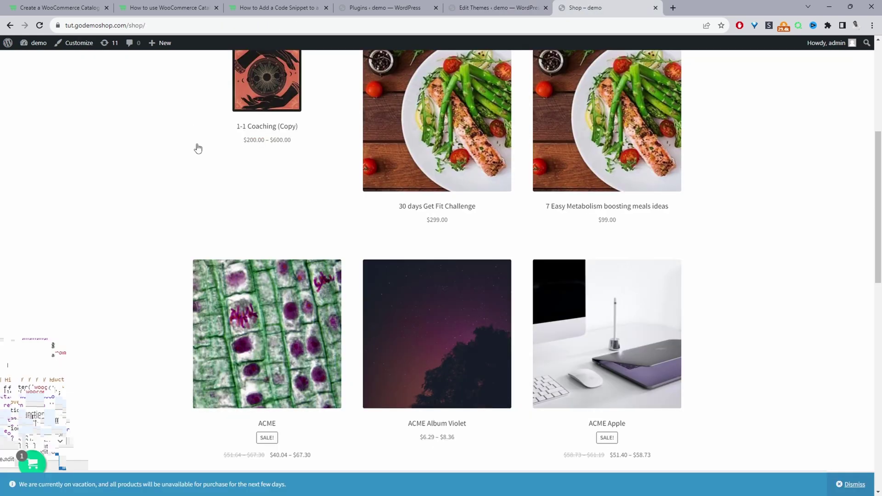
pyautogui.press('F5')
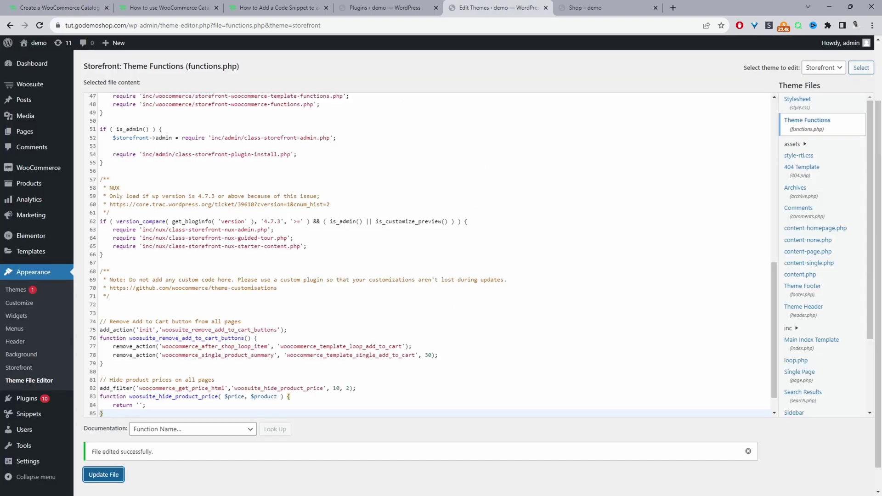
# Paste the Contact Us for Pricing button code after the price block and check its /contact link.
pyautogui.click(101, 413)
pyautogui.press('Return')
pyautogui.press('Return')
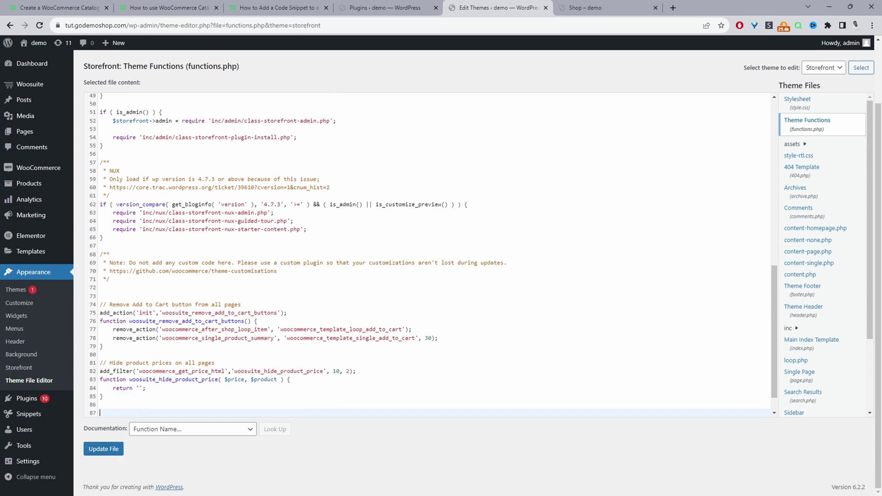
pyautogui.write('// Add Contact Us button on all pages add_action( \'woocommerce_after_shop_loop_item\', \'woosuite_add_contact_us_button\', 10 ); add_action( \'woocommerce_single_product_summary\', \'woosuite_add_contact_us_button\', 31 ); function woosuite_add_contact_us_button() { \techo \'<a href="/contact" class="button alt">Contact Us for Pricing</a>\'; }')
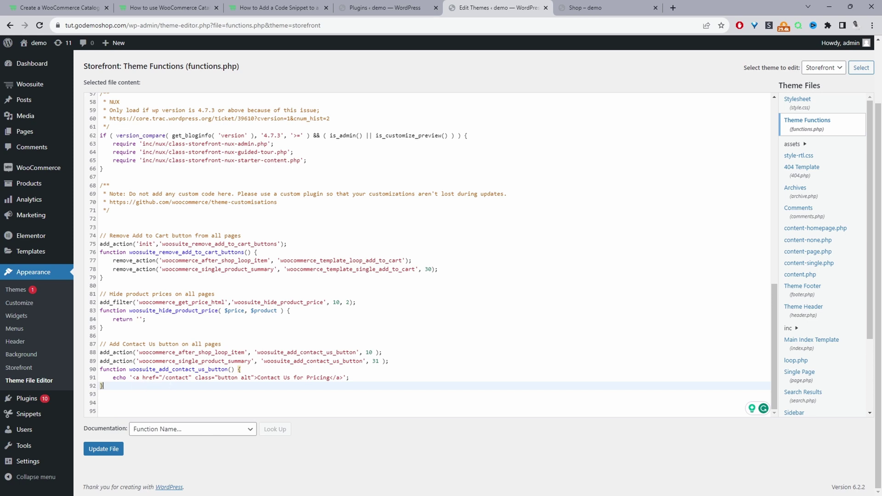
pyautogui.moveTo(163, 378); pyautogui.dragTo(189, 378)
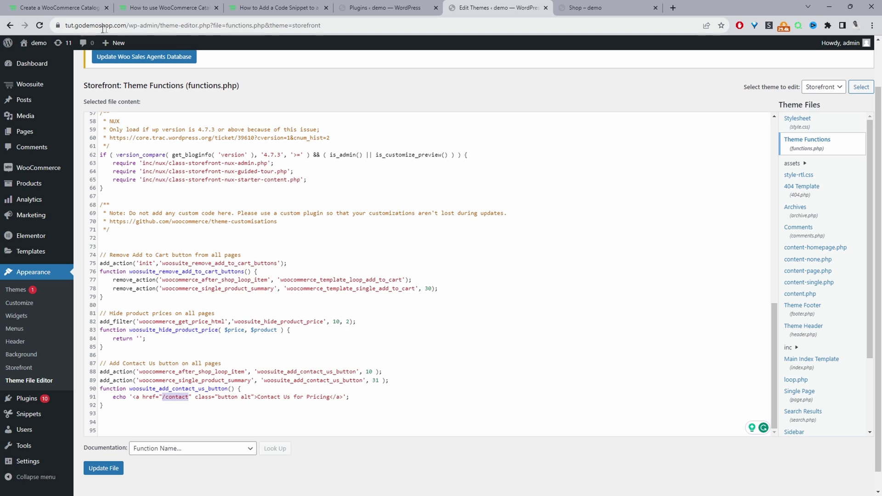
pyautogui.moveTo(128, 25); pyautogui.dragTo(340, 27)
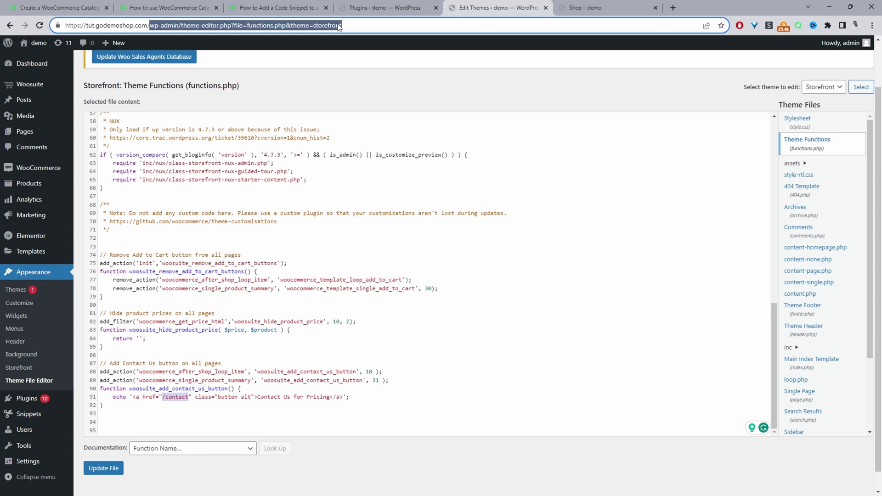
pyautogui.write('ca')
pyautogui.press('capslock')
pyautogui.write('LL')
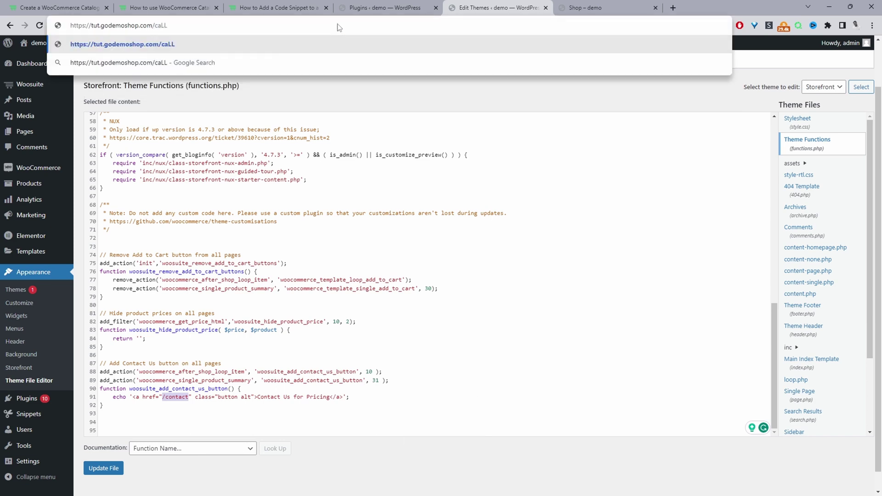
pyautogui.press('capslock')
pyautogui.press('BackSpace')
pyautogui.press('BackSpace')
pyautogui.write('ll-us')
pyautogui.hotkey('shift', 'Left')
pyautogui.hotkey('shift', 'Left')
pyautogui.hotkey('shift', 'Left')
pyautogui.hotkey('shift', 'Left')
pyautogui.hotkey('shift', 'Left')
pyautogui.hotkey('shift', 'Left')
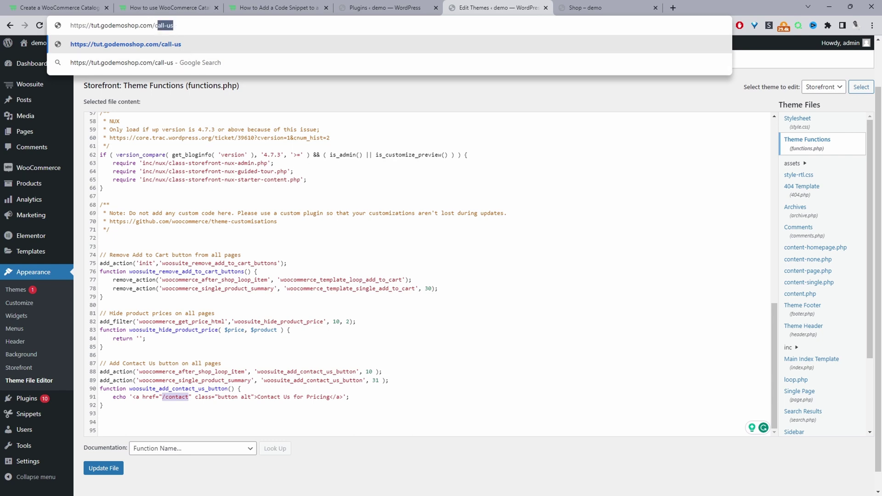
pyautogui.doubleClick(177, 397)
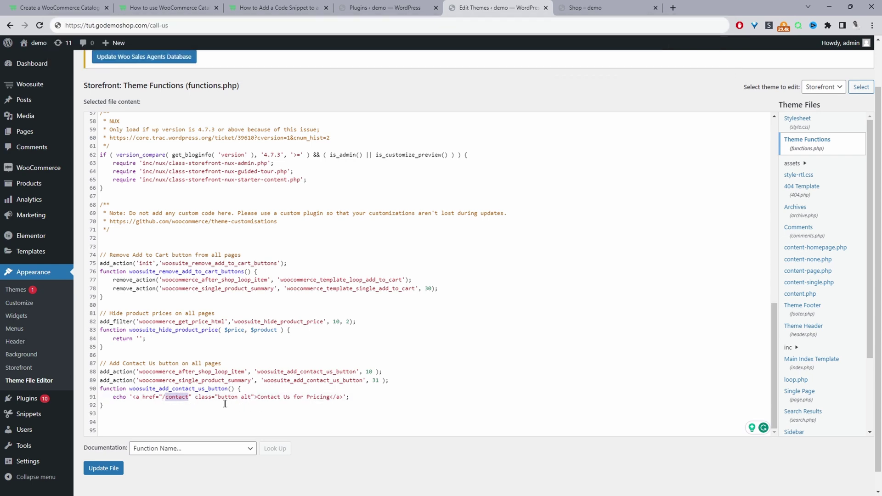
pyautogui.moveTo(258, 398); pyautogui.dragTo(324, 398)
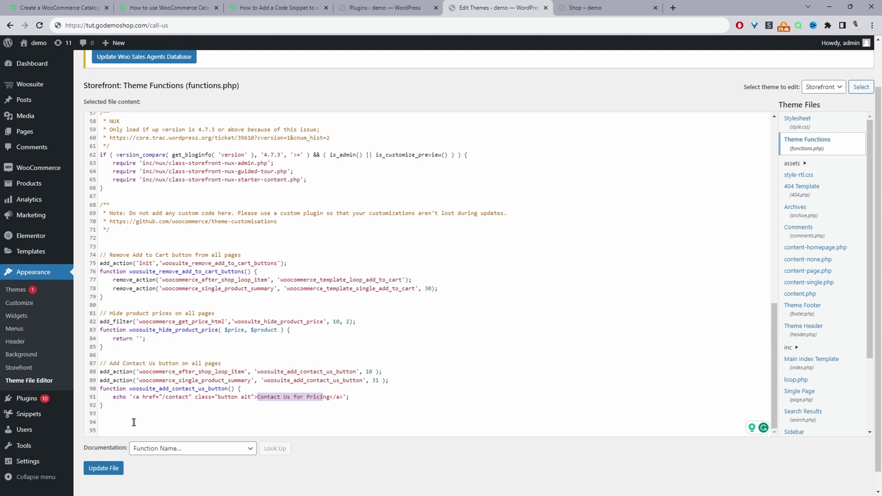
# Save the Contact Us code in functions.php and reload the shop to show 'Contact Us for Pricing' buttons.
pyautogui.click(107, 470)
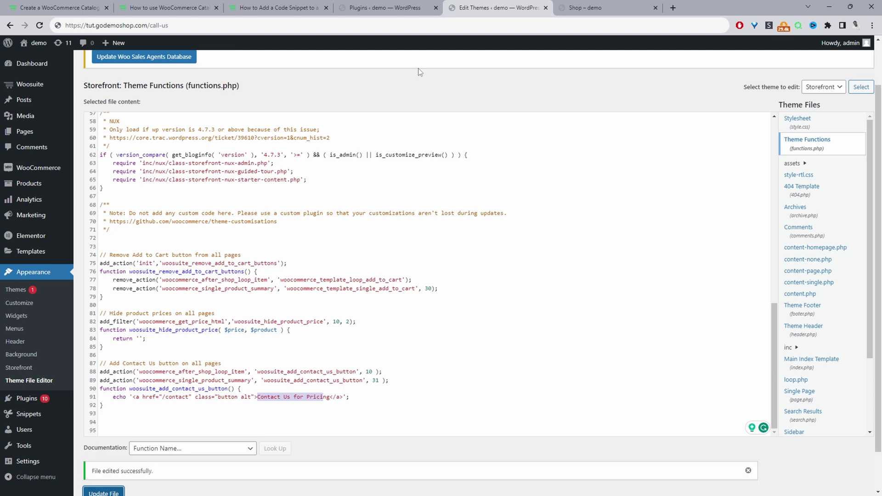
pyautogui.click(618, 8)
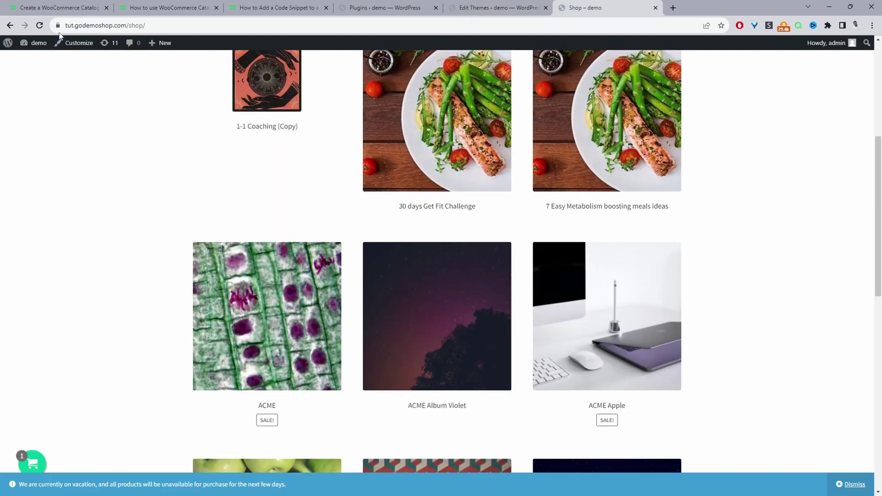
pyautogui.click(41, 25)
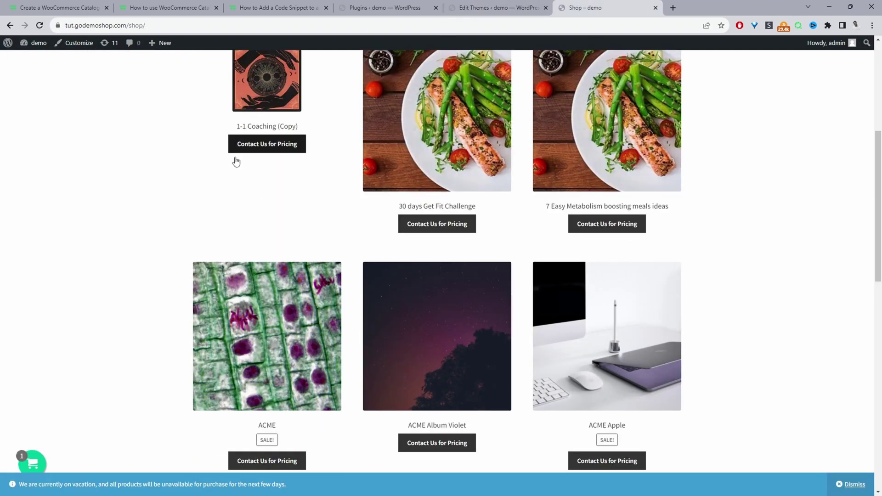